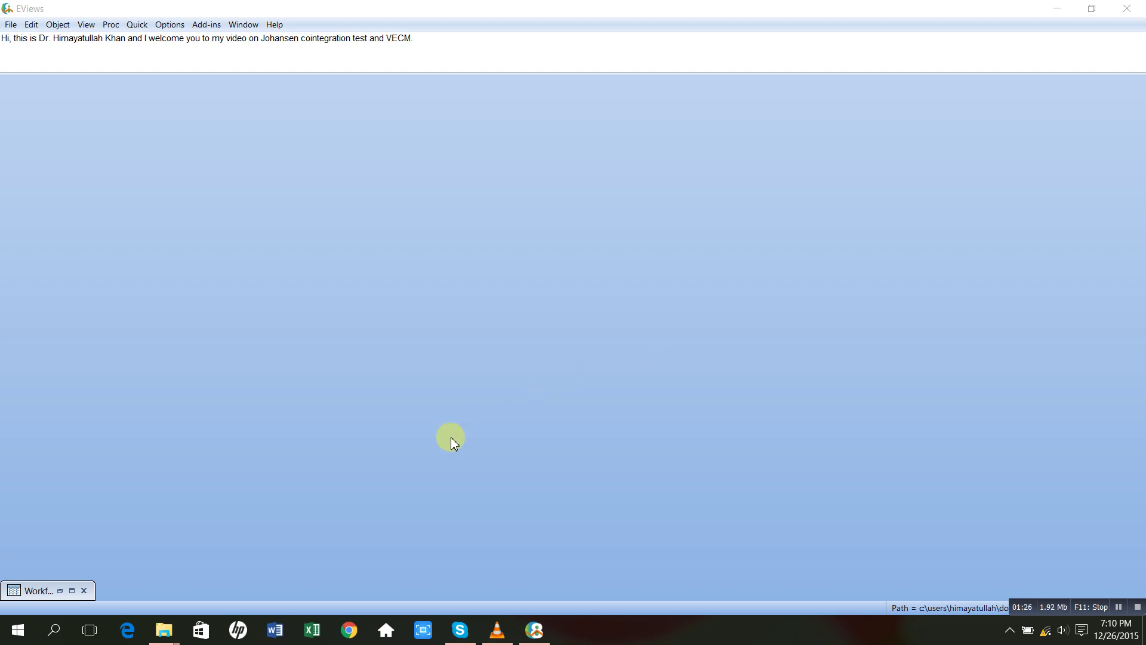
Restore the data workfile and open the cpi, ip, m1 and tbill series together as a group
{"action": "left_click", "coordinate": [72, 590]}
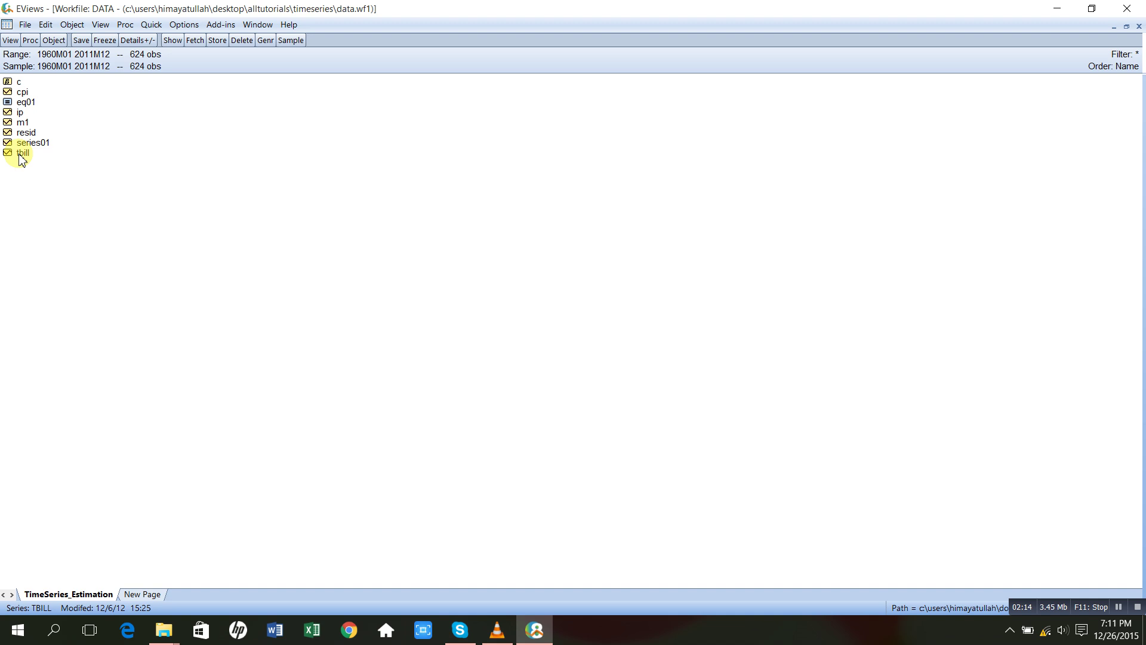
{"action": "left_click", "coordinate": [25, 93]}
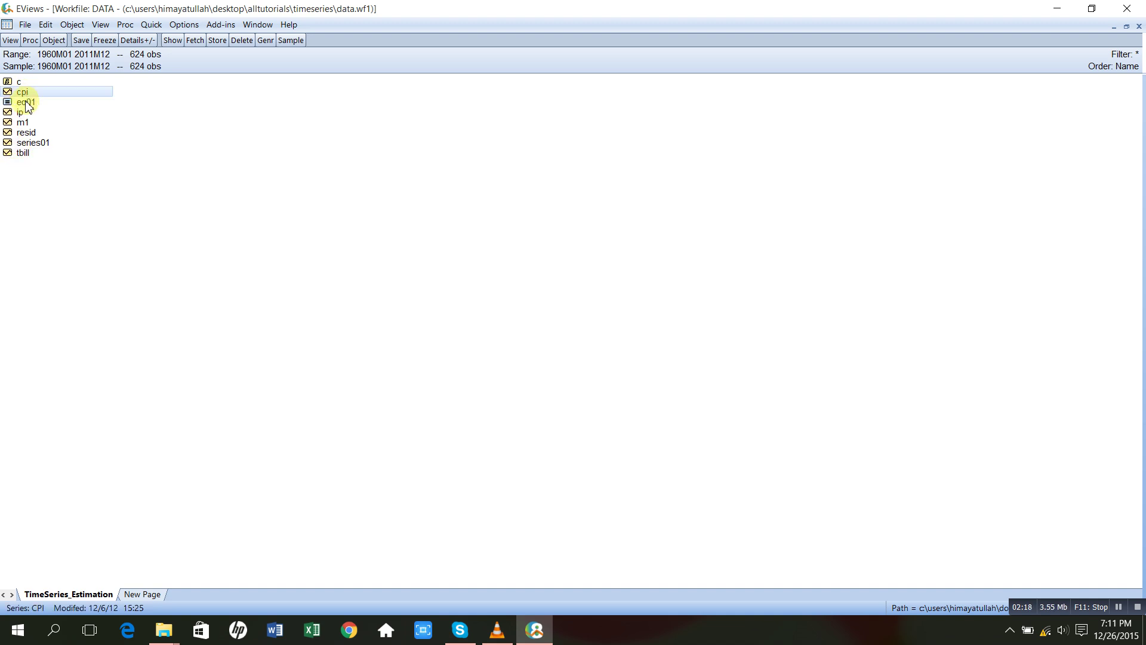
{"action": "left_click", "coordinate": [24, 114], "text": "ctrl"}
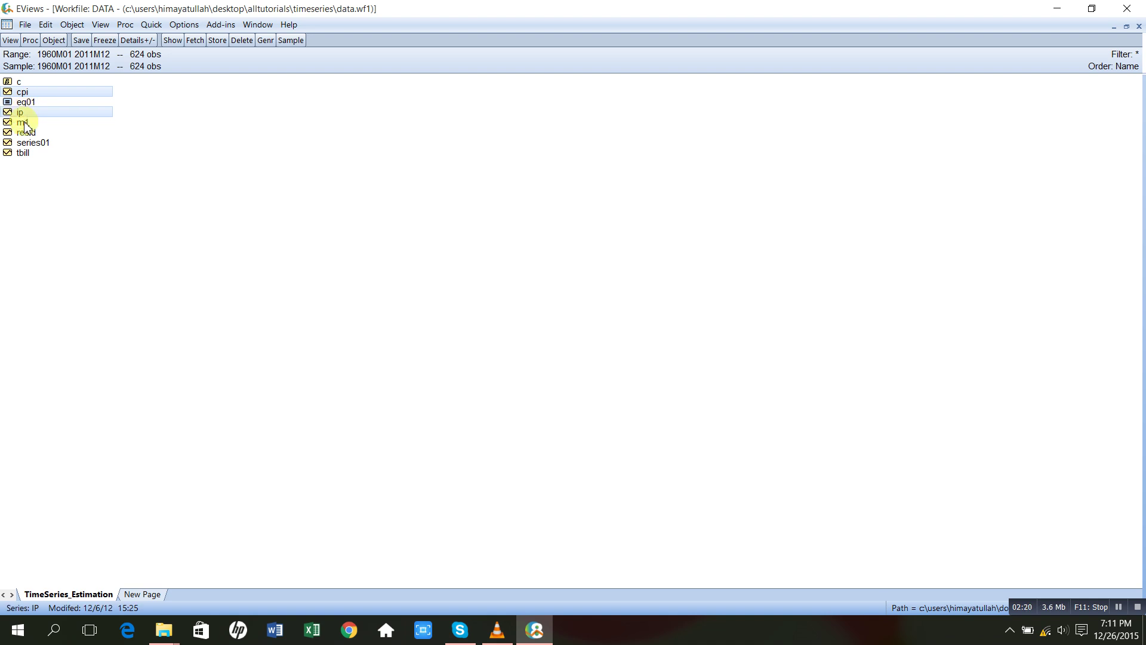
{"action": "left_click", "coordinate": [24, 123], "text": "ctrl"}
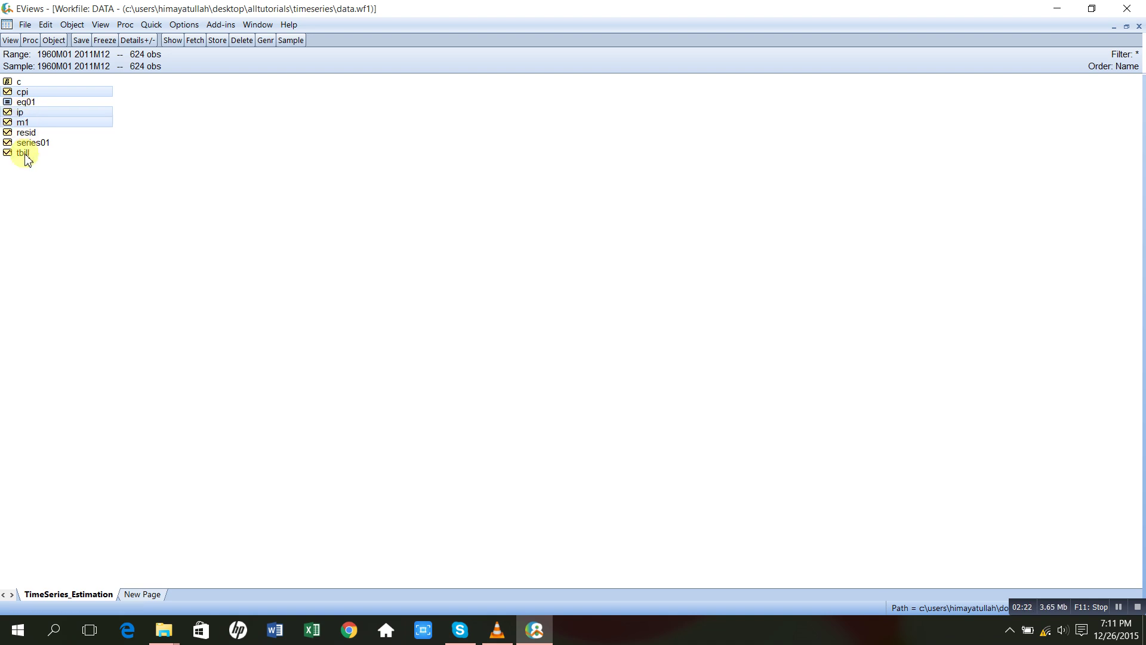
{"action": "left_click", "coordinate": [25, 154], "text": "ctrl"}
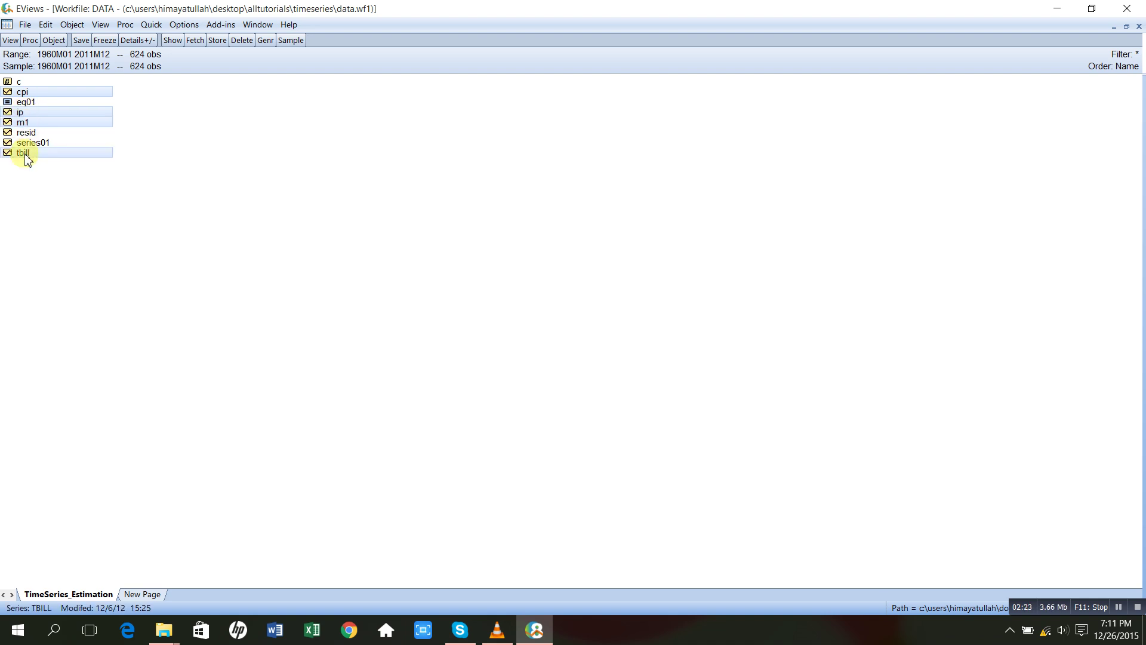
{"action": "right_click", "coordinate": [84, 121]}
{"action": "mouse_move", "coordinate": [112, 127]}
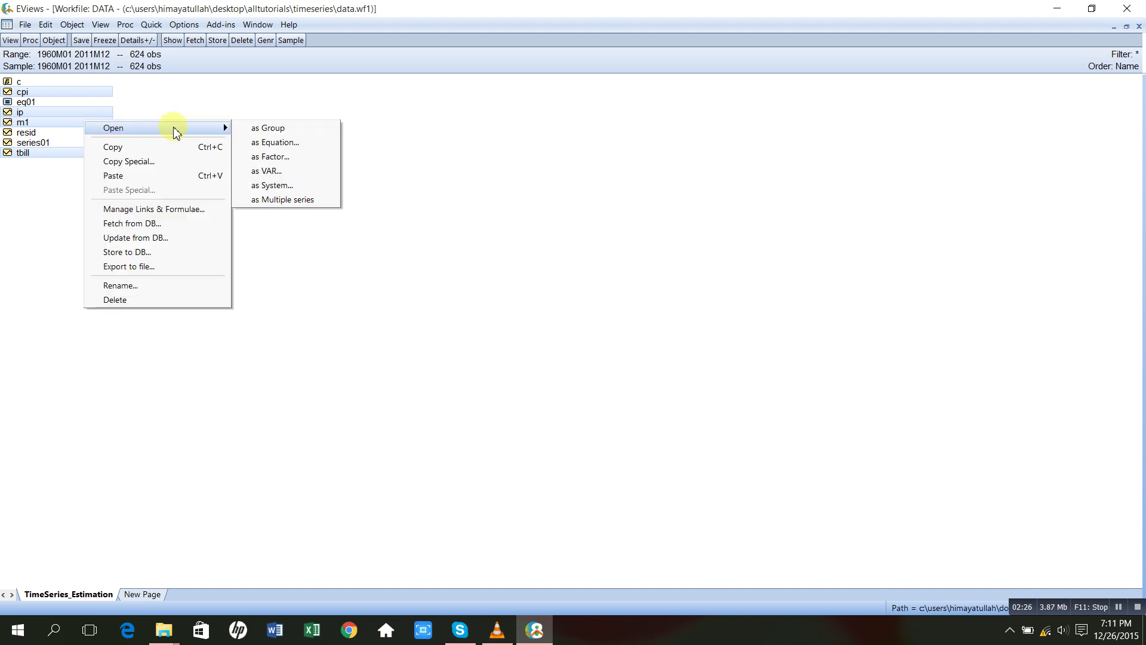
{"action": "left_click", "coordinate": [268, 128]}
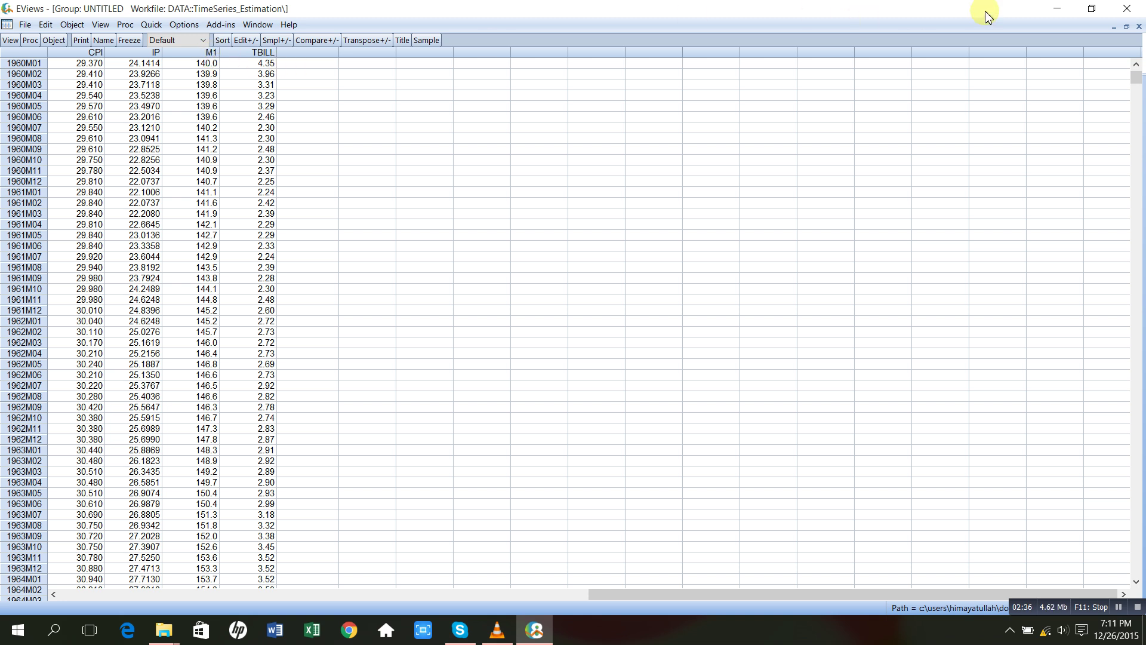
Run the Johansen cointegration test on cpi, ip, m1 and tbill, with intercept (no trend) in CE and test VAR and lag intervals 1 4
{"action": "left_click", "coordinate": [1127, 27]}
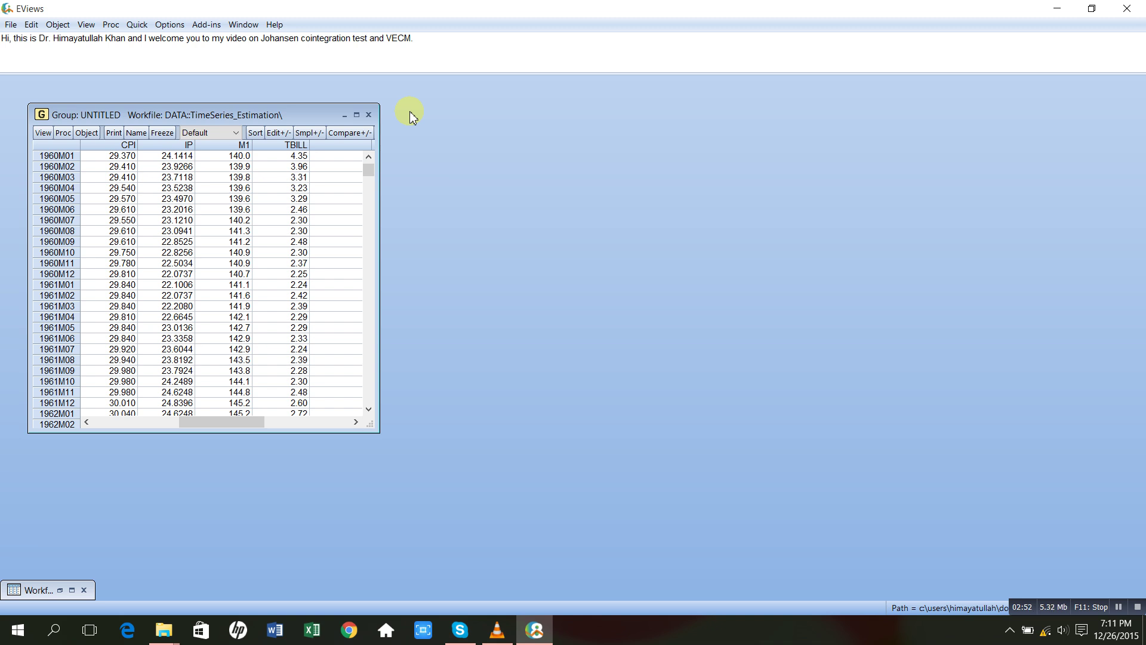
{"action": "left_click_drag", "start_coordinate": [370, 167], "coordinate": [343, 164]}
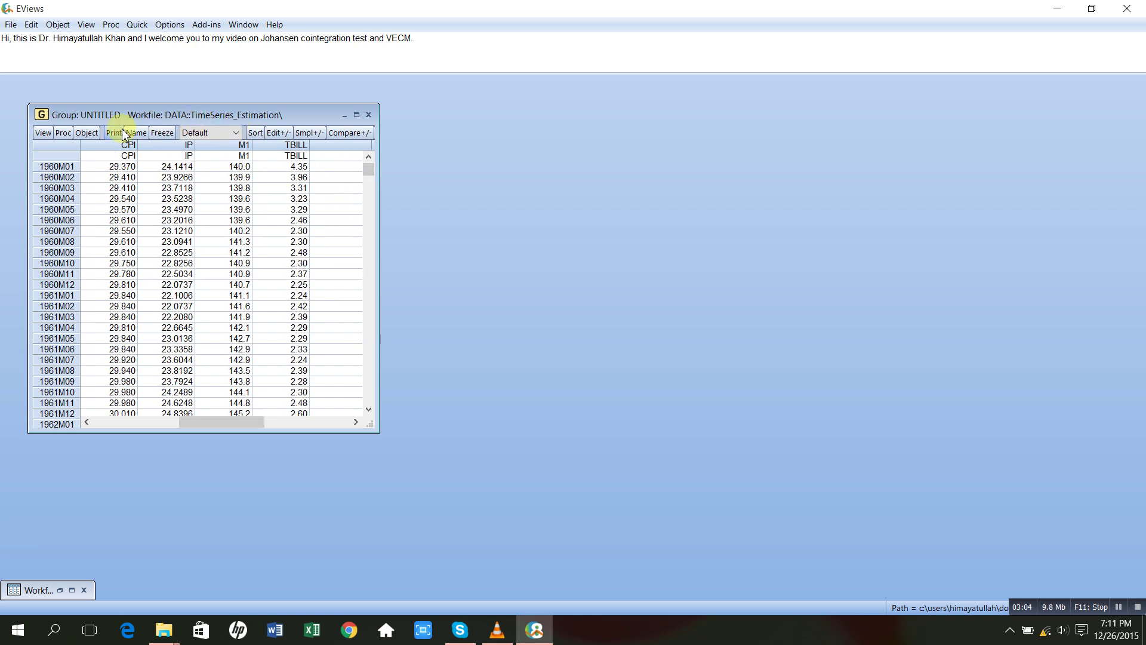
{"action": "left_click", "coordinate": [136, 28]}
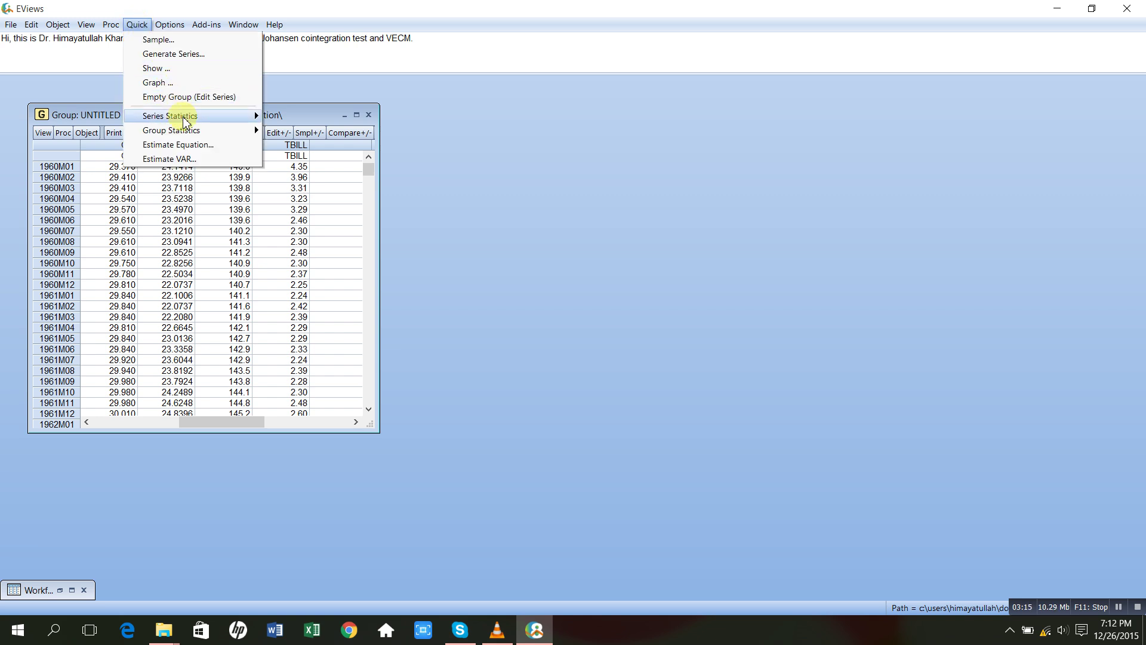
{"action": "mouse_move", "coordinate": [184, 116]}
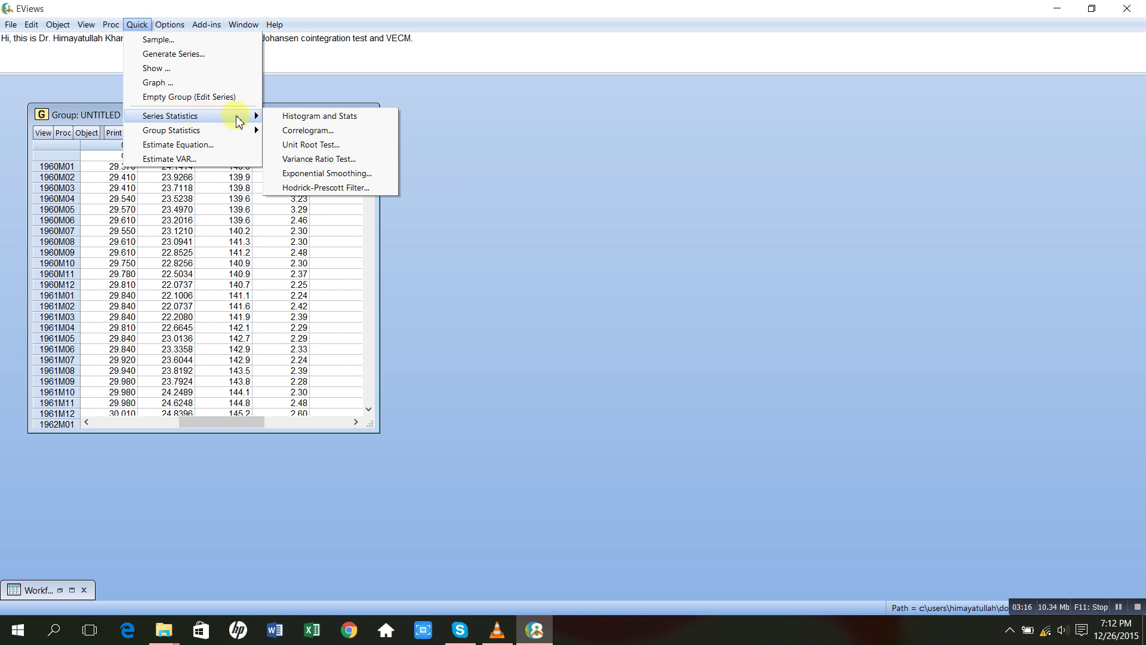
{"action": "mouse_move", "coordinate": [250, 130]}
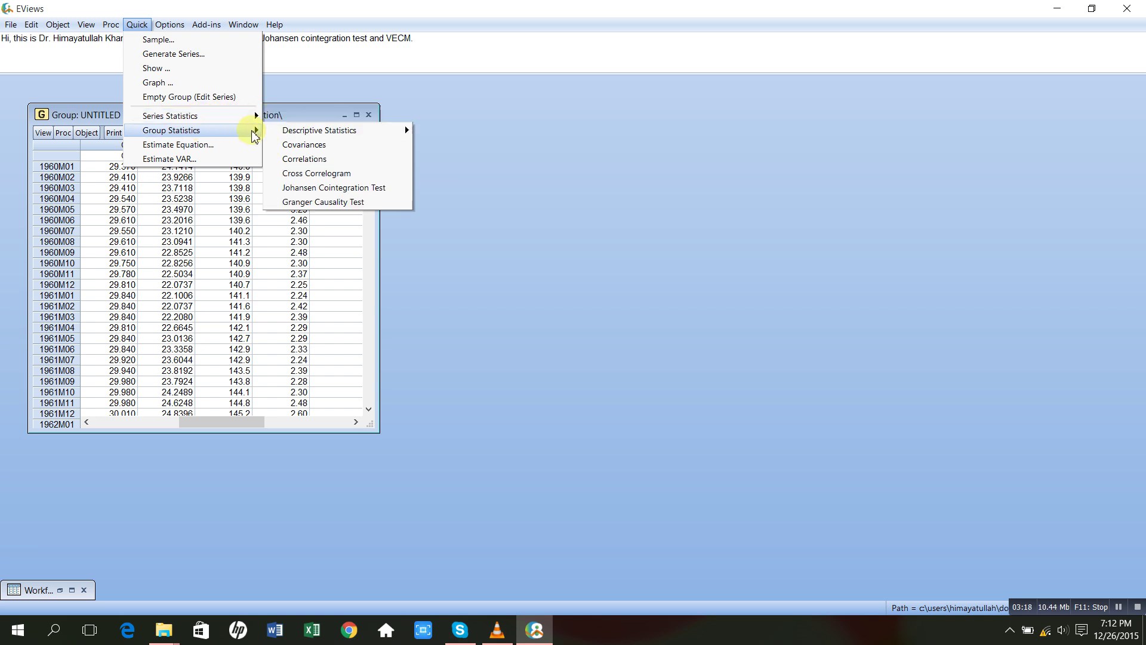
{"action": "mouse_move", "coordinate": [303, 137]}
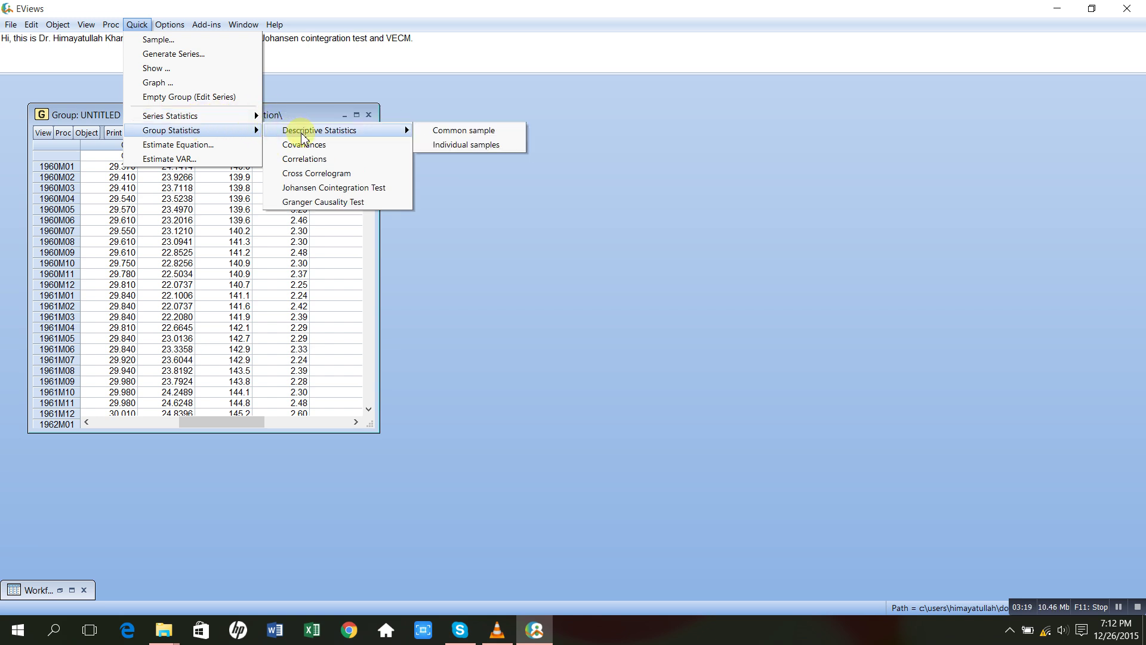
{"action": "left_click", "coordinate": [309, 187]}
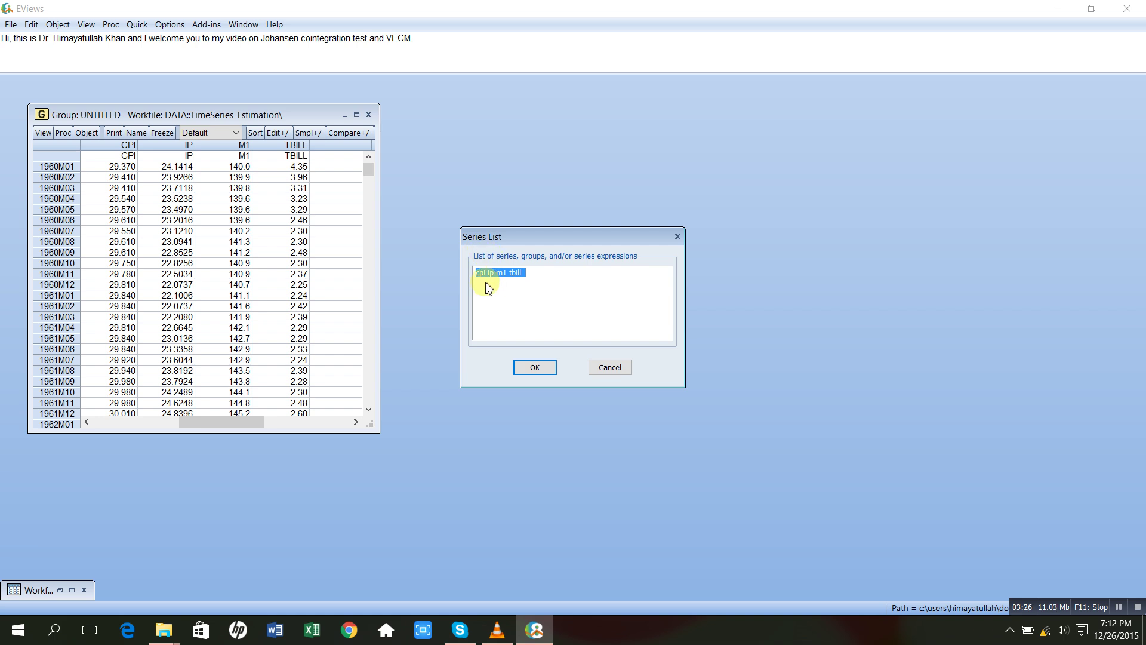
{"action": "left_click", "coordinate": [534, 368]}
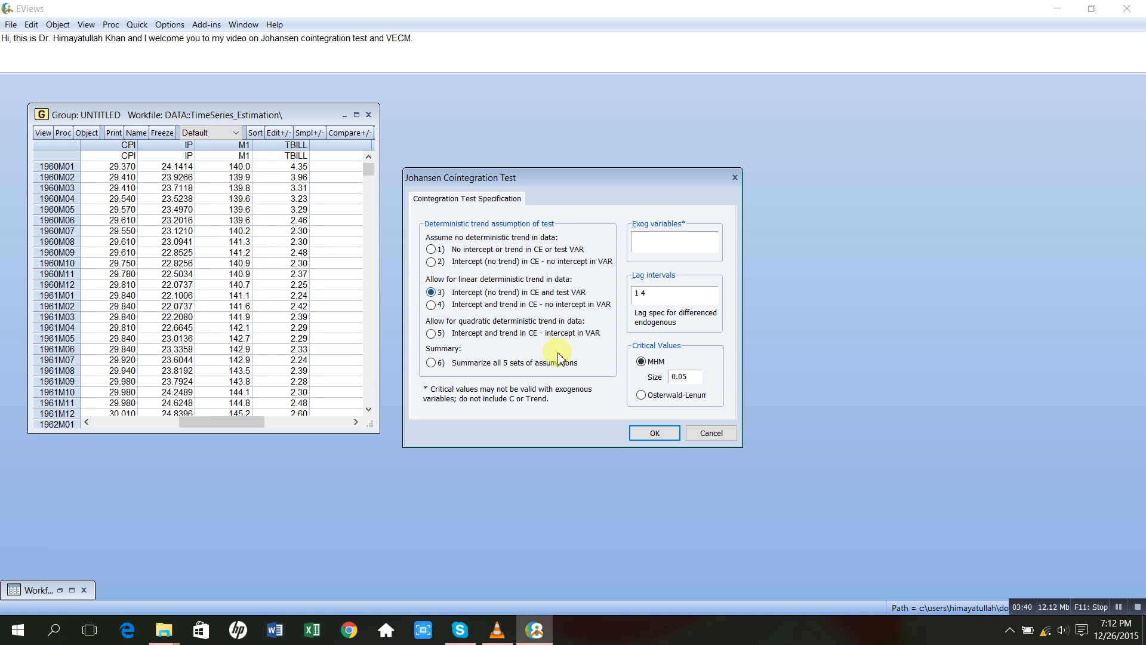
{"action": "left_click", "coordinate": [646, 431]}
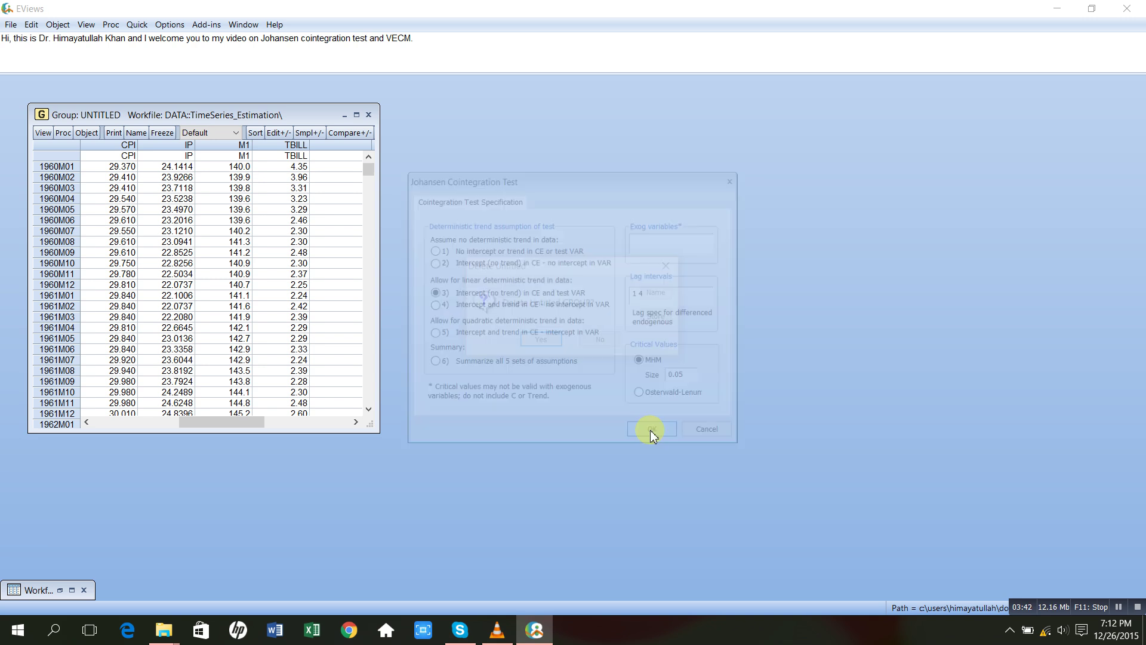
{"action": "left_click", "coordinate": [540, 341]}
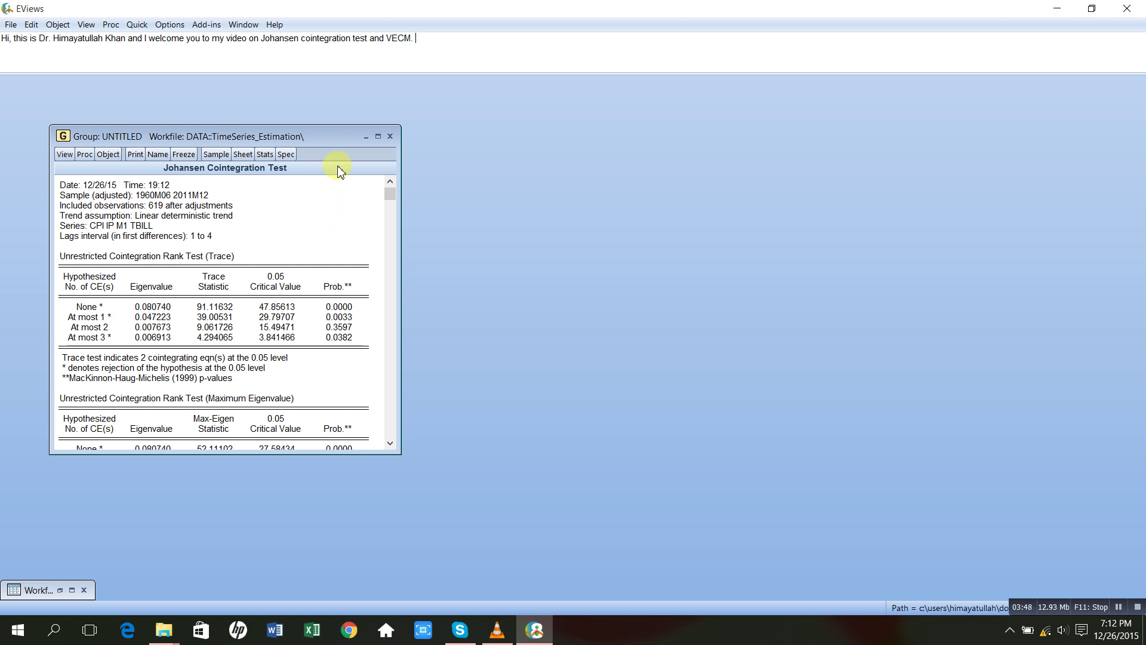
{"action": "left_click", "coordinate": [378, 136]}
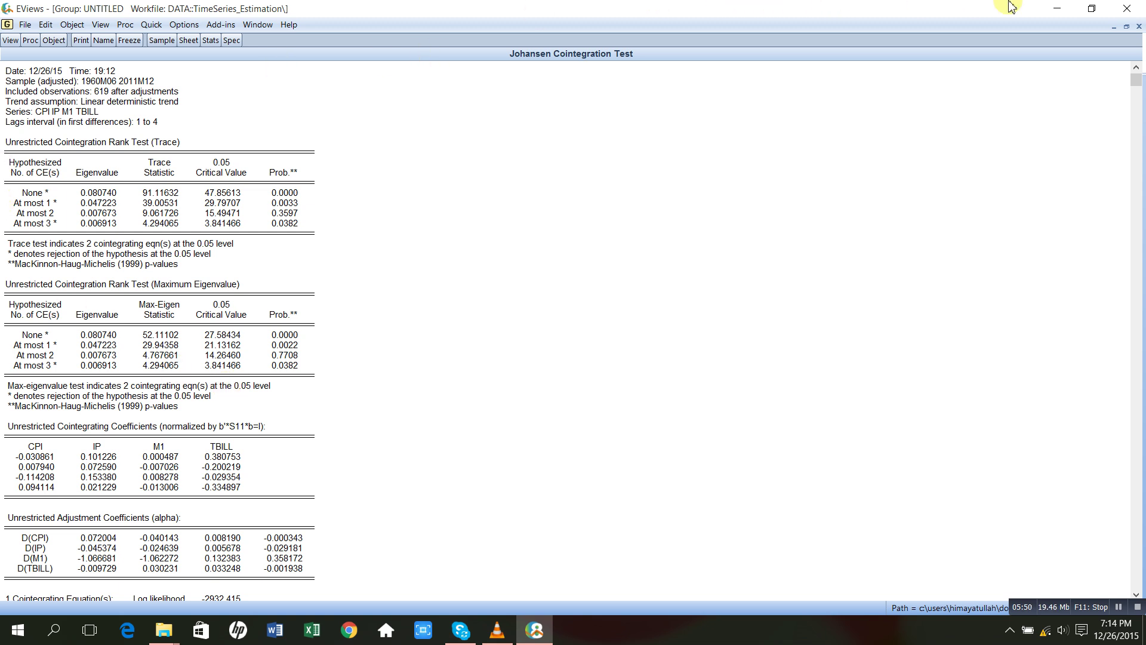
Estimate a Vector Error Correction model with cpi ip m1 tbill as endogenous variables and lag intervals 1 2
{"action": "left_click", "coordinate": [1127, 27]}
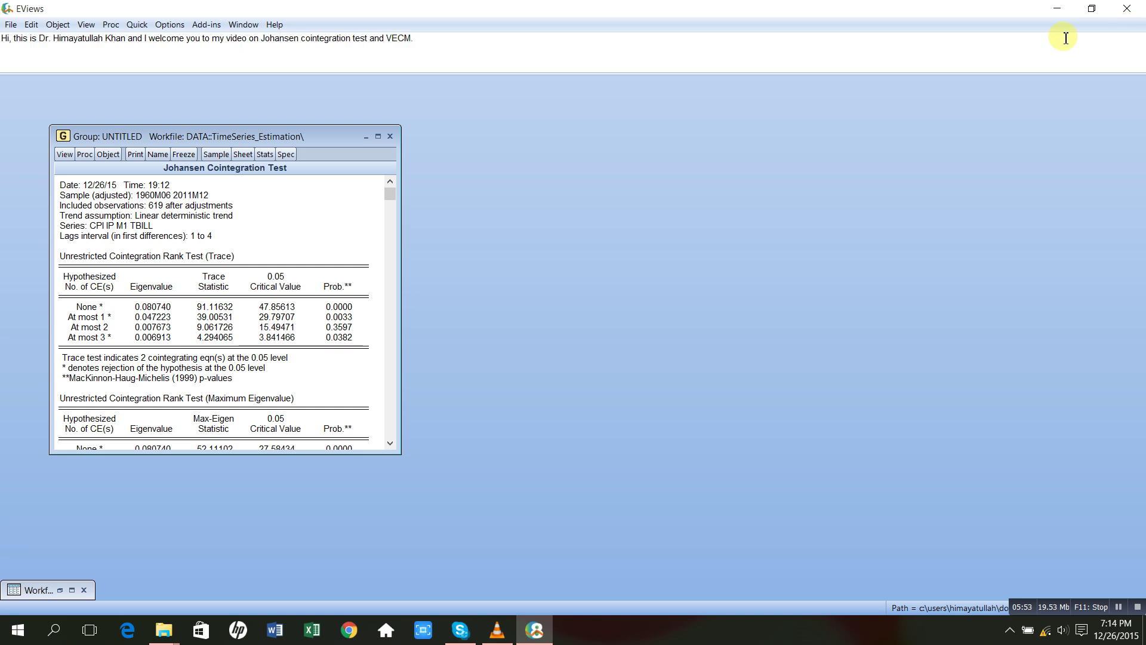
{"action": "left_click", "coordinate": [137, 25]}
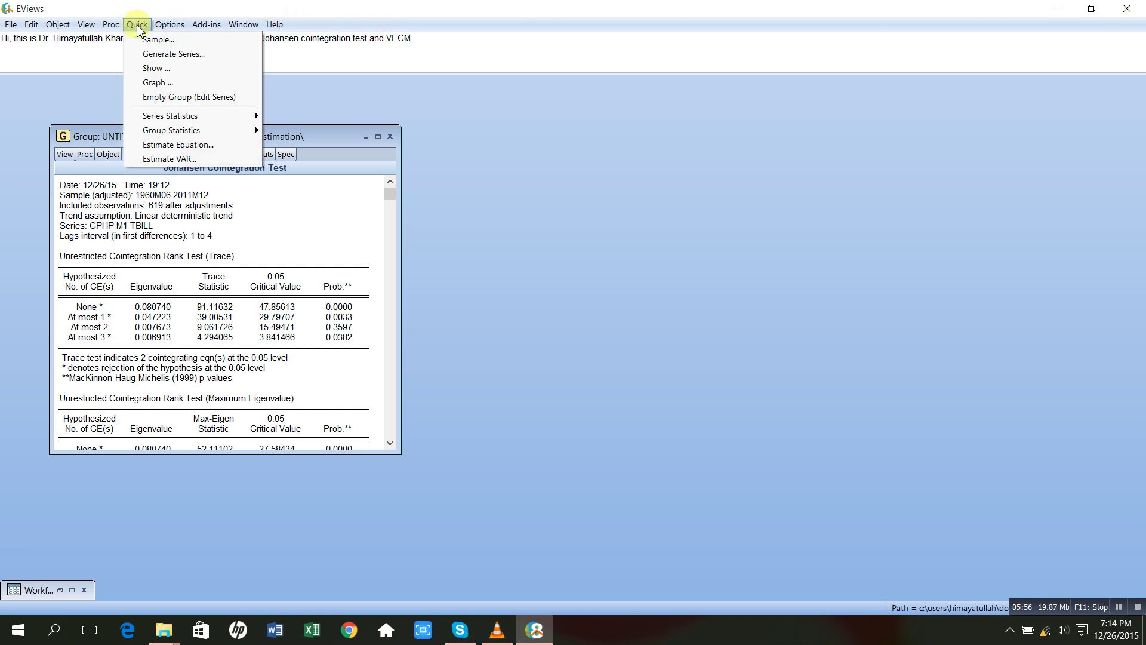
{"action": "mouse_move", "coordinate": [168, 138]}
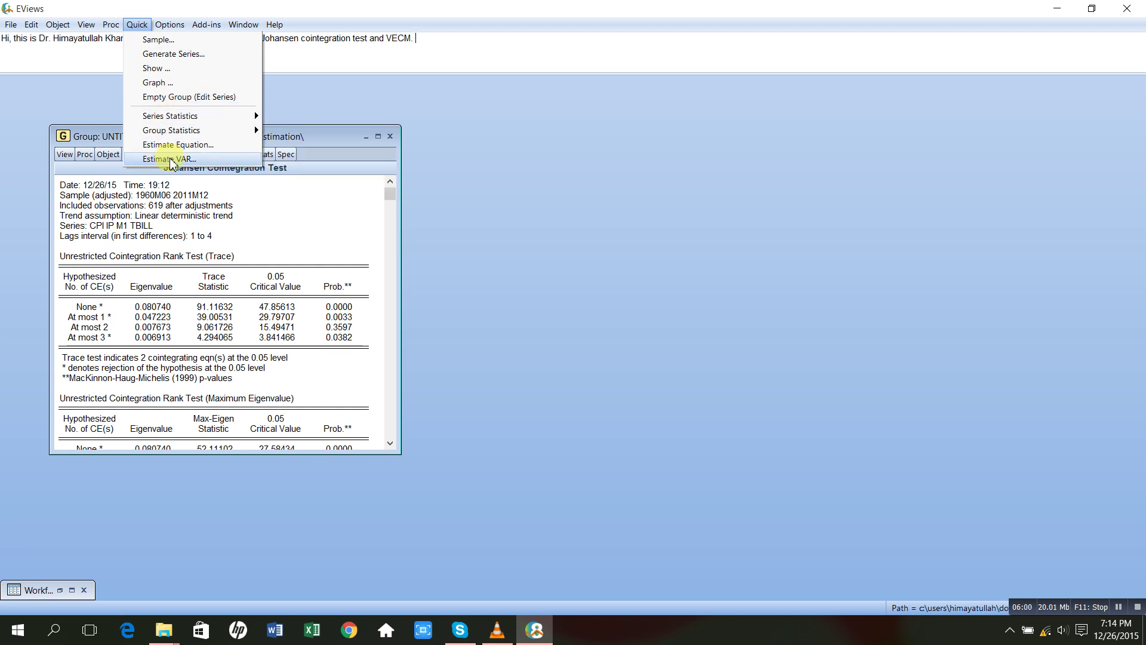
{"action": "left_click", "coordinate": [169, 160]}
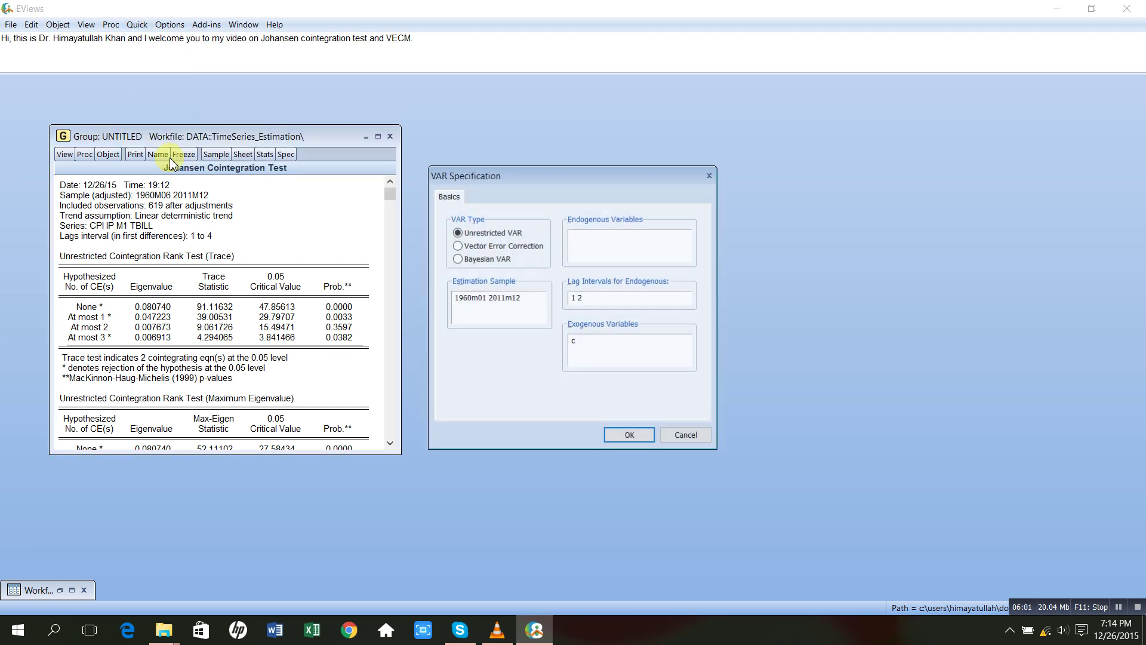
{"action": "left_click", "coordinate": [459, 247]}
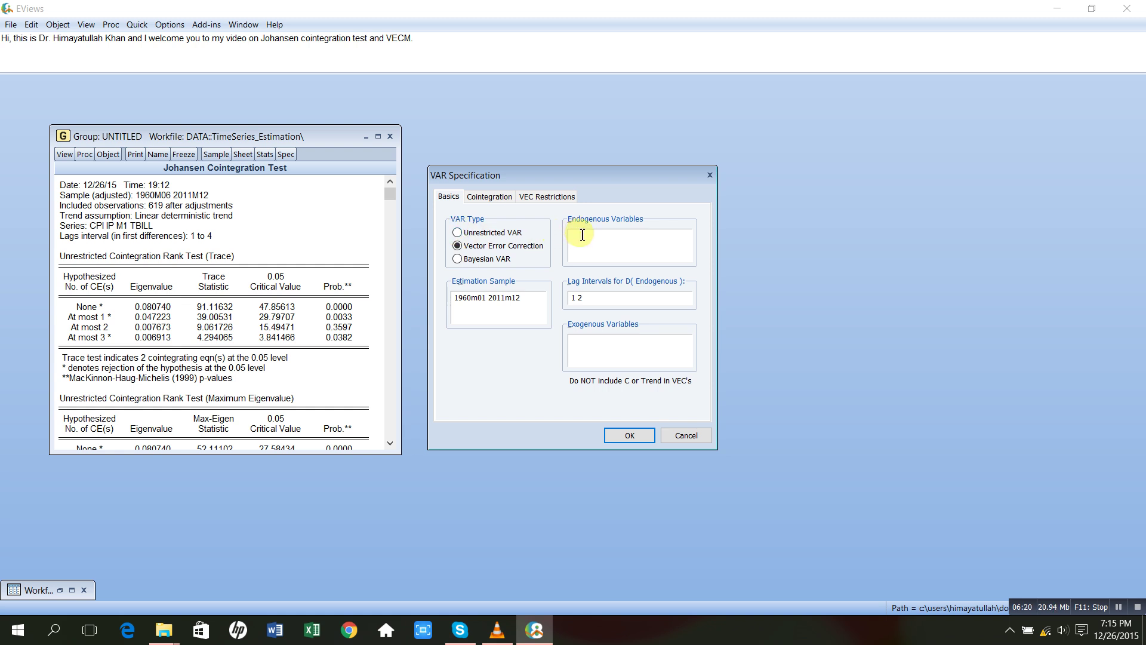
{"action": "type", "text": "cpi ip m1 tbill"}
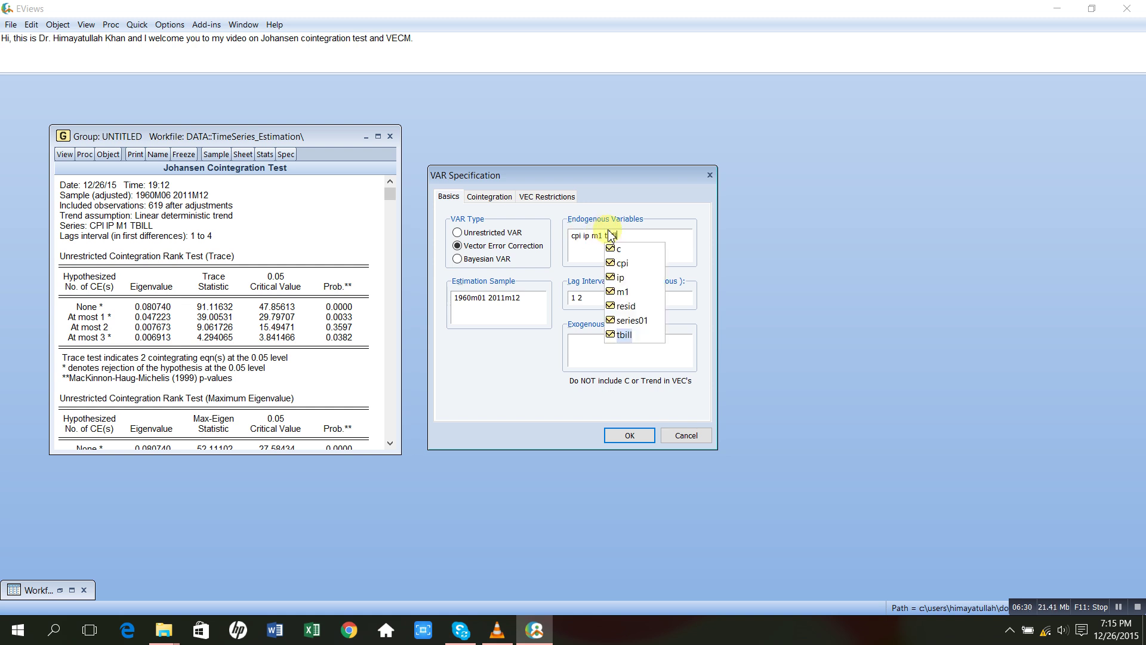
{"action": "left_click", "coordinate": [596, 389]}
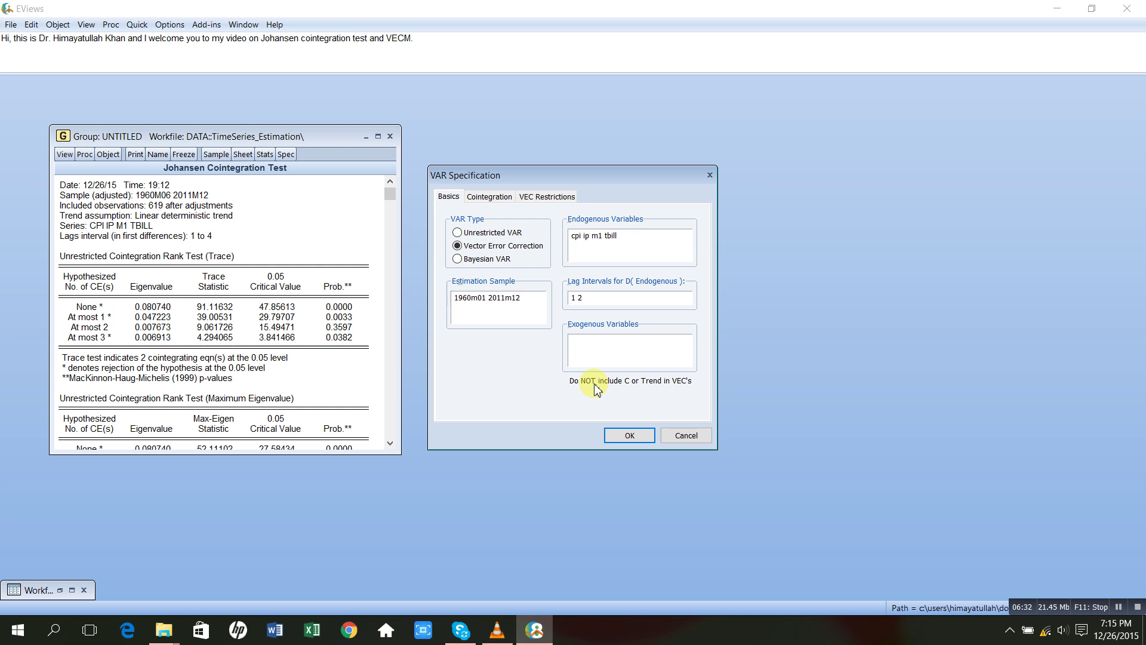
{"action": "left_click", "coordinate": [624, 435]}
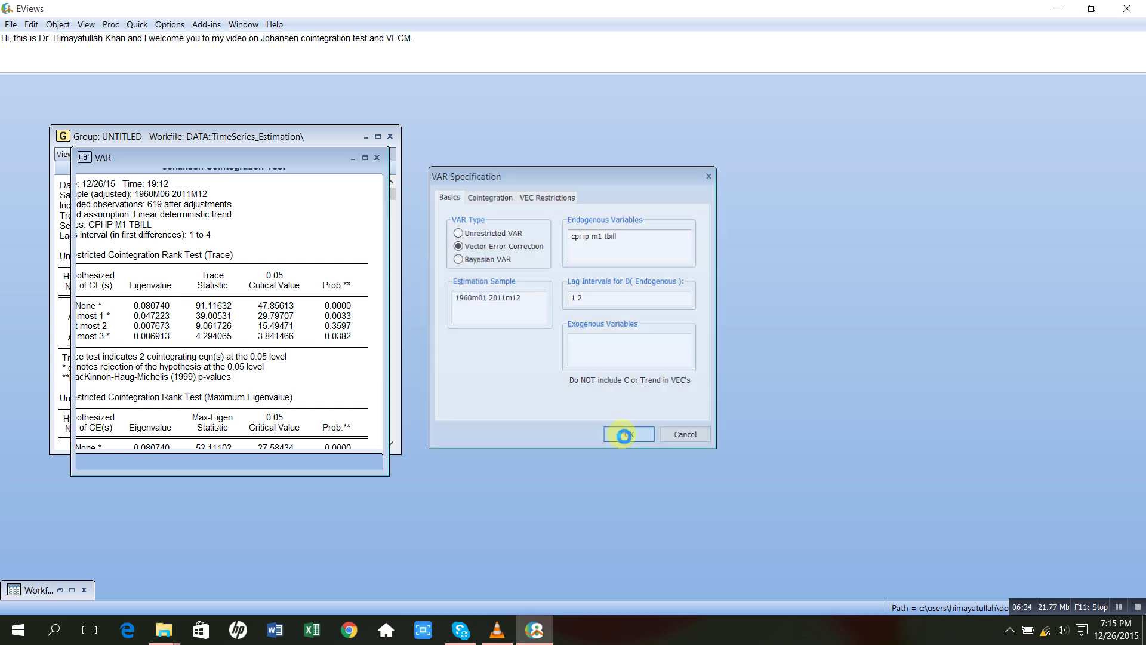
{"action": "left_click", "coordinate": [366, 159]}
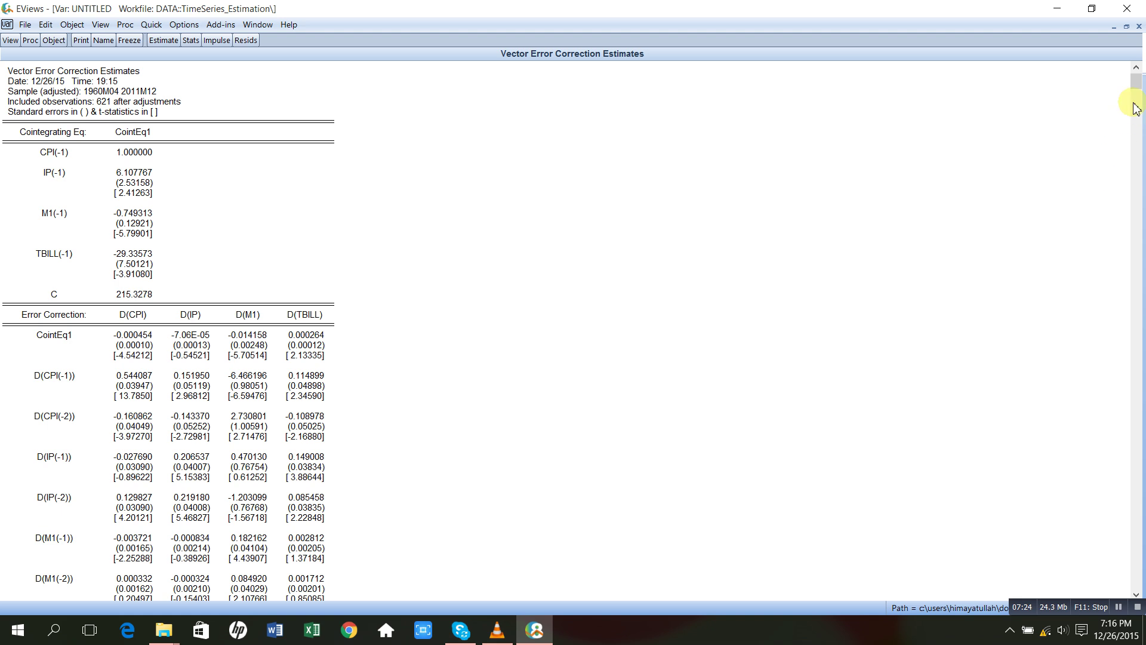
Make an equation system from the vector error correction estimates, ordered by variable
{"action": "left_click_drag", "start_coordinate": [1137, 91], "coordinate": [1138, 315]}
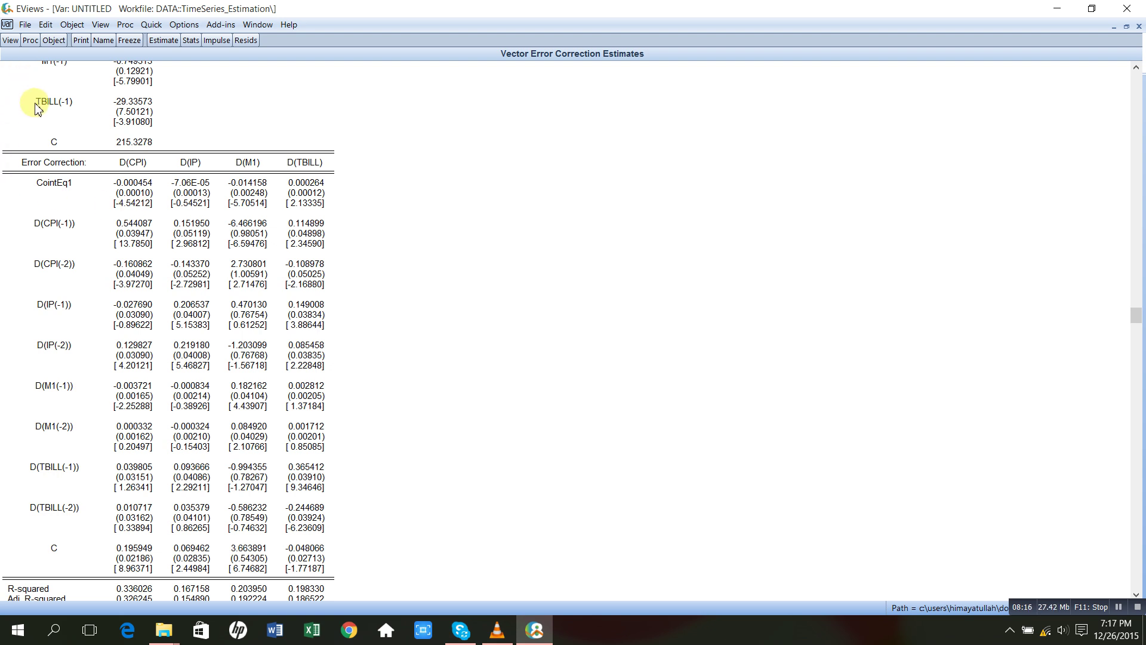
{"action": "left_click", "coordinate": [31, 40]}
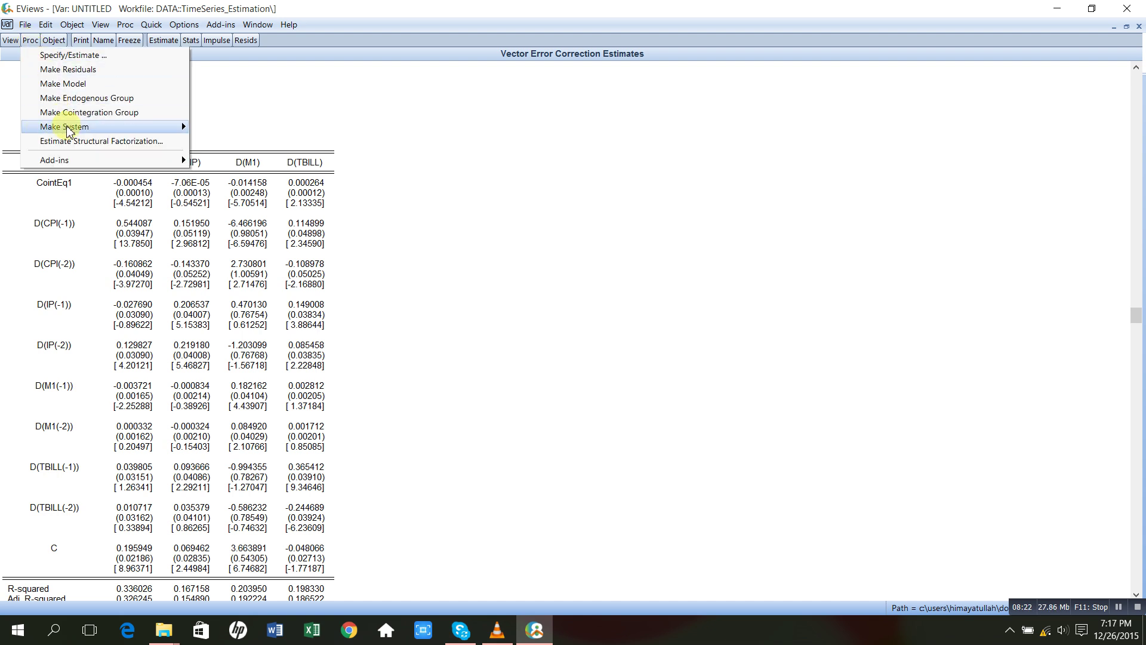
{"action": "mouse_move", "coordinate": [71, 130]}
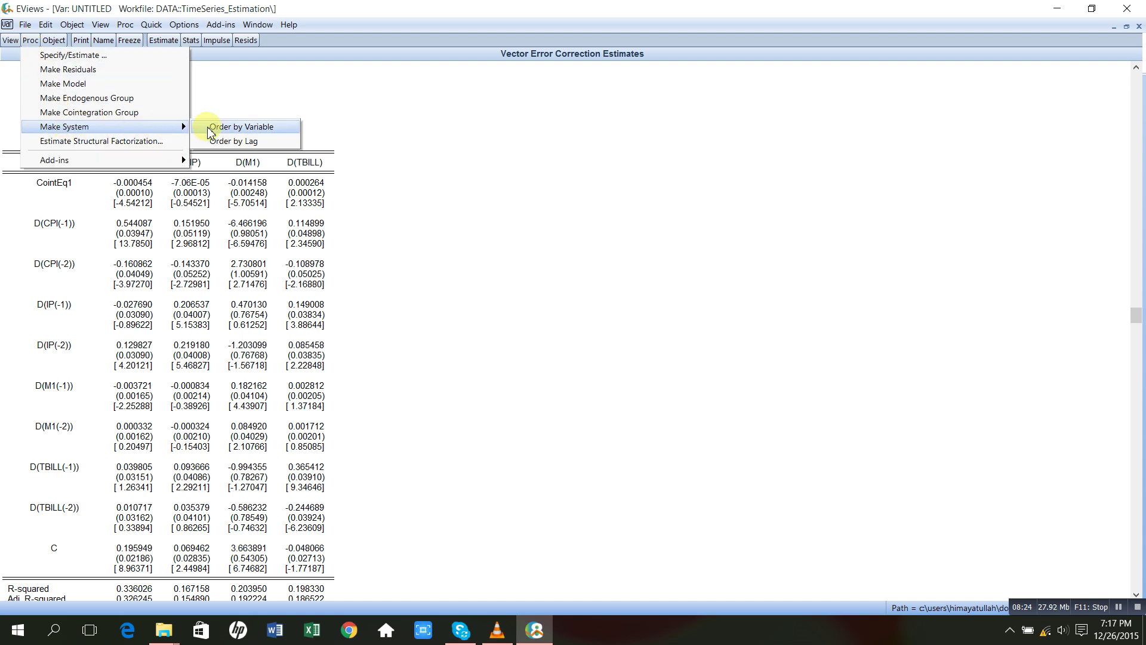
{"action": "left_click", "coordinate": [237, 131]}
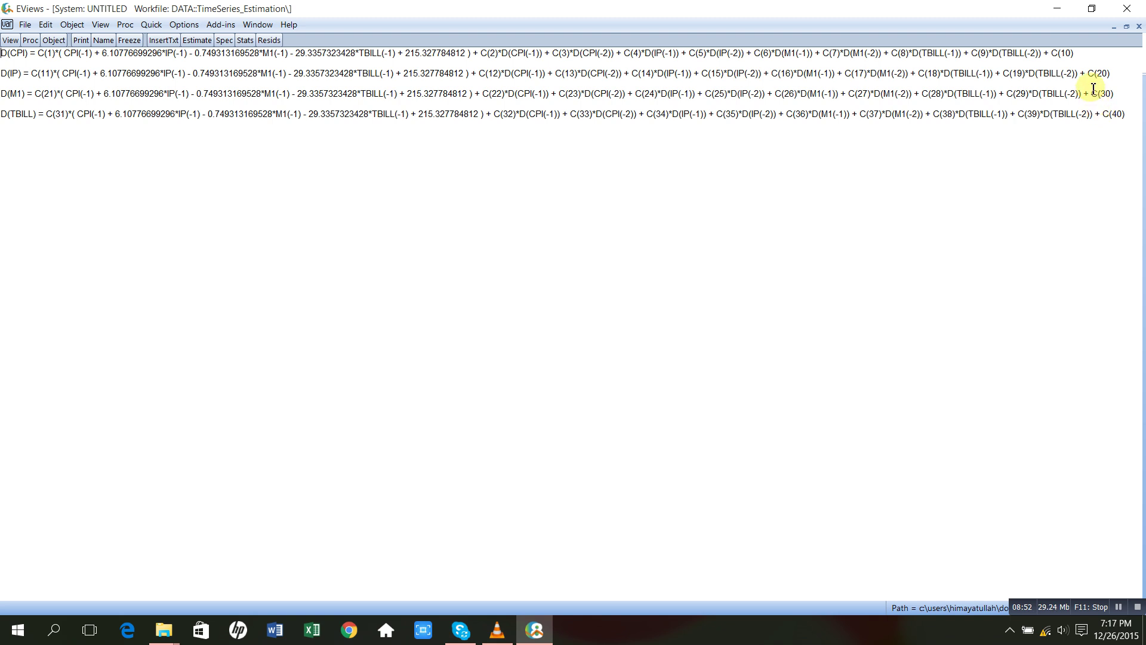
Copy the complete D(CPI) equation from the system specification
{"action": "left_click", "coordinate": [1079, 57]}
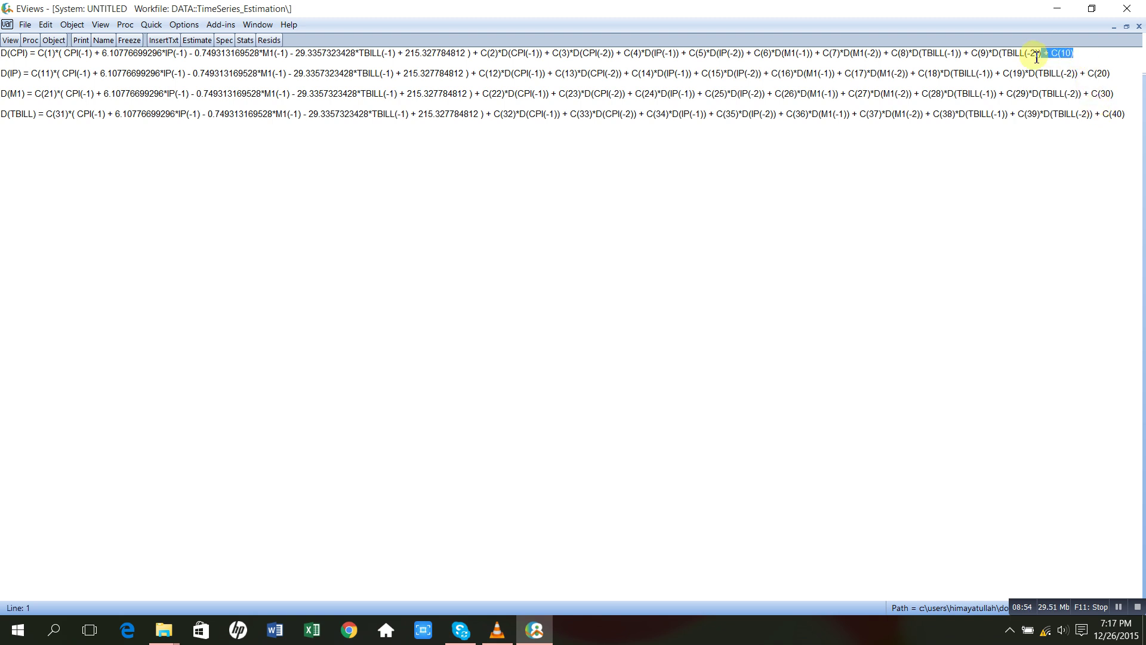
{"action": "left_click_drag", "start_coordinate": [841, 59], "coordinate": [3, 57]}
{"action": "left_click", "coordinate": [333, 60]}
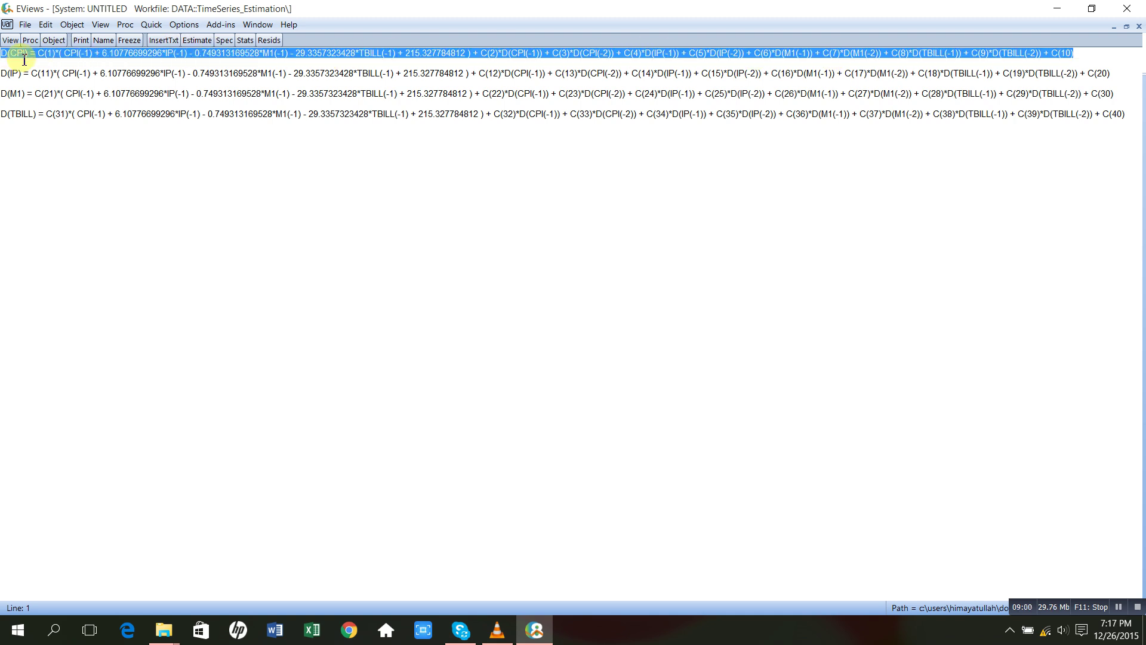
{"action": "right_click", "coordinate": [25, 60]}
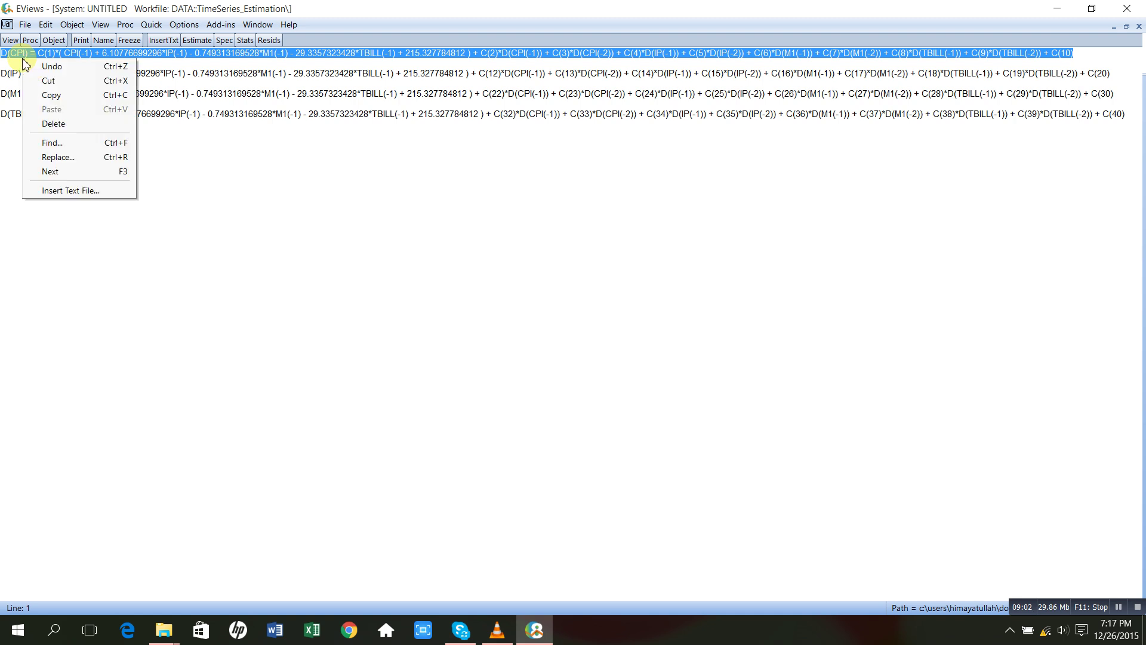
{"action": "left_click", "coordinate": [51, 98]}
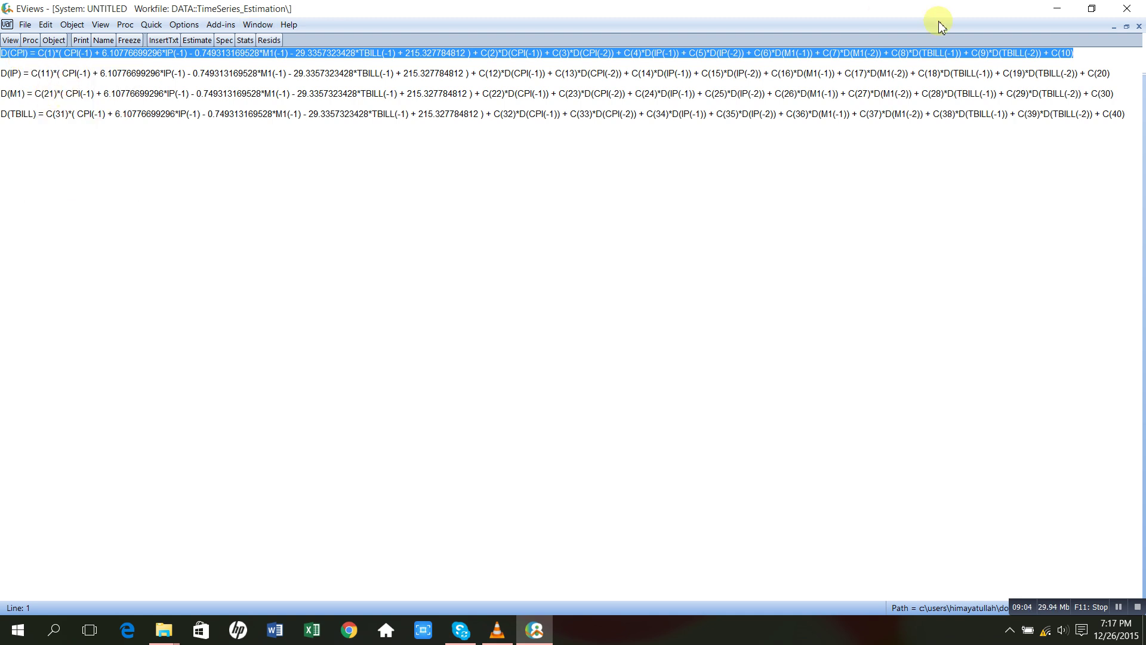
Estimate the copied D(CPI) equation by Least Squares (NLS and ARMA) over the sample 1960M01 2011M12 and maximize its output
{"action": "left_click", "coordinate": [1126, 28]}
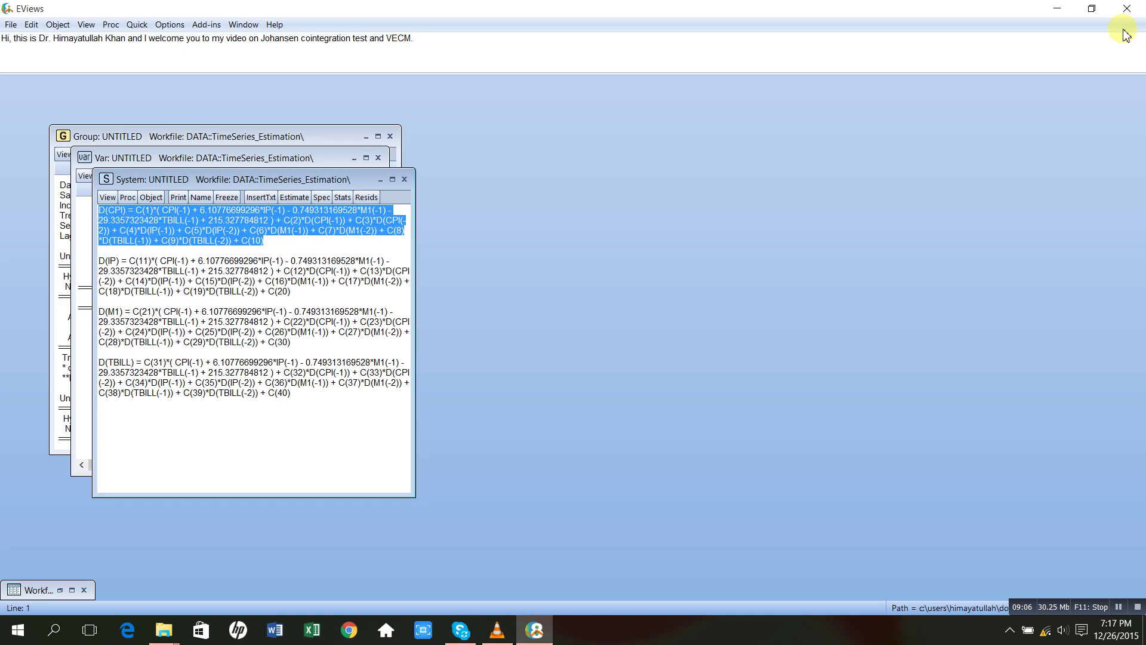
{"action": "left_click", "coordinate": [135, 29]}
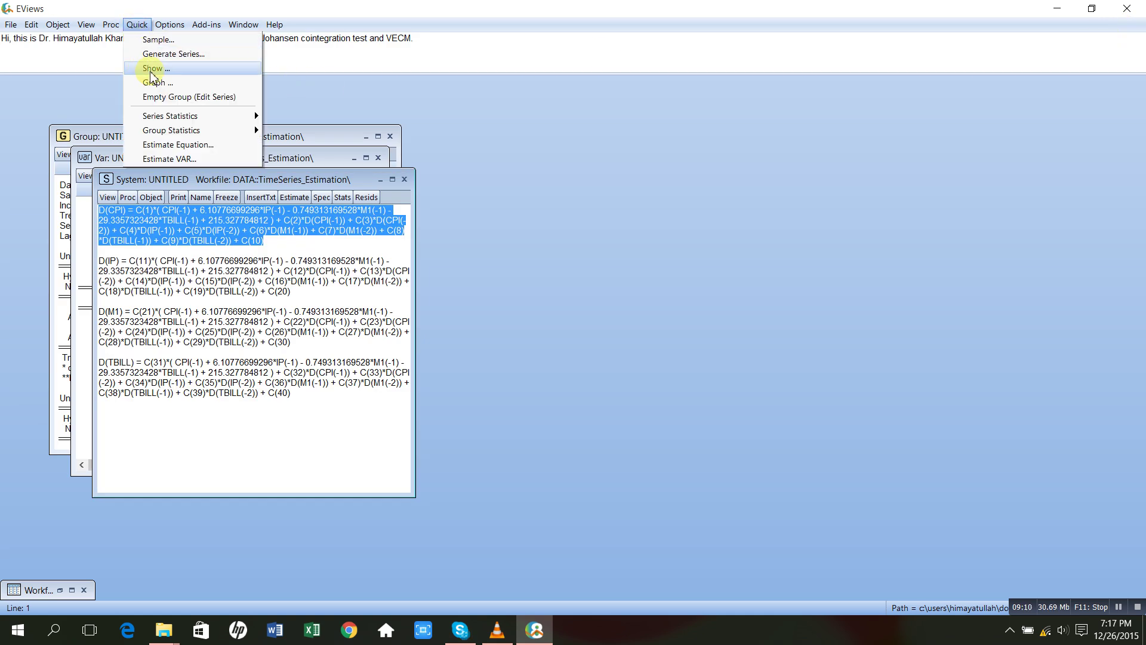
{"action": "mouse_move", "coordinate": [173, 130]}
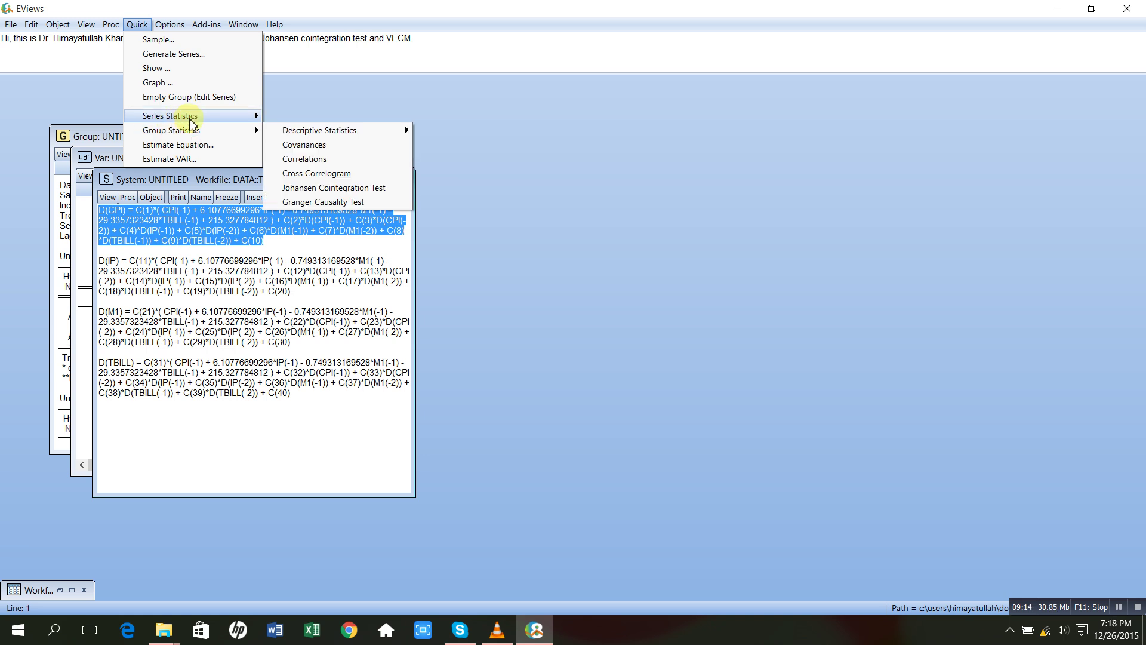
{"action": "left_click", "coordinate": [189, 146]}
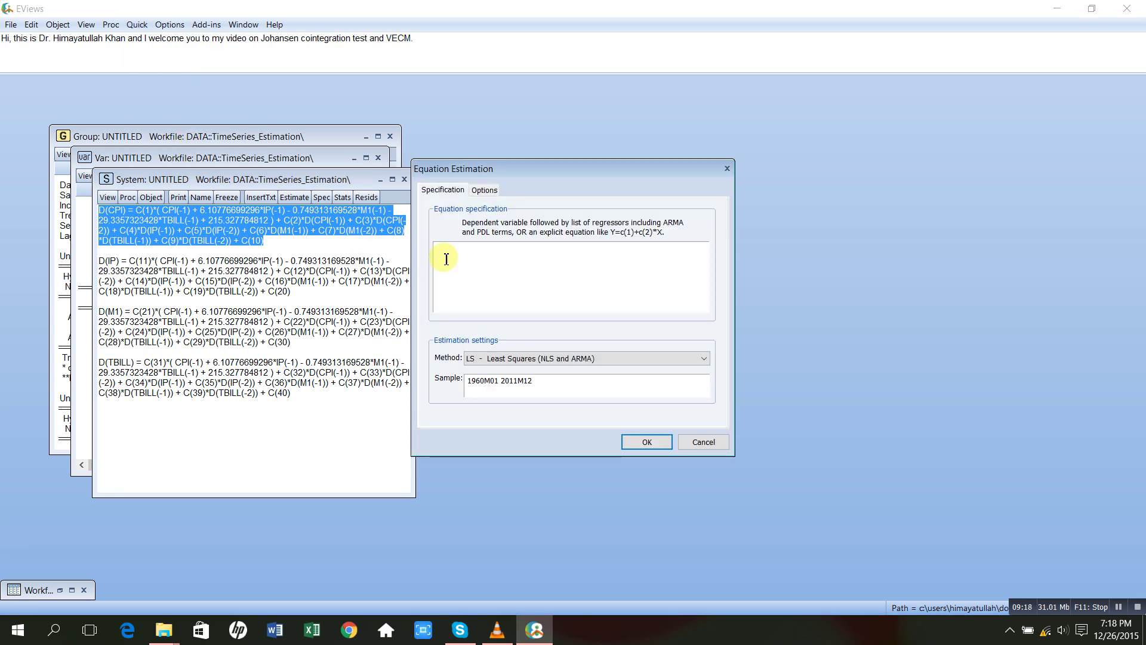
{"action": "right_click", "coordinate": [448, 256]}
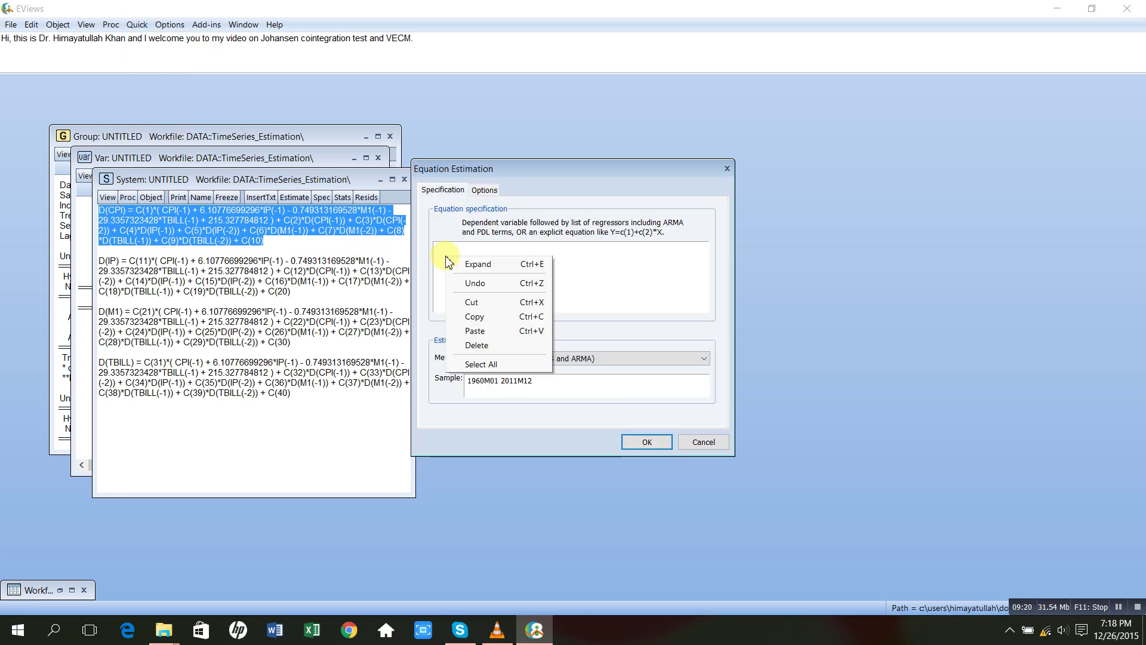
{"action": "left_click", "coordinate": [473, 332]}
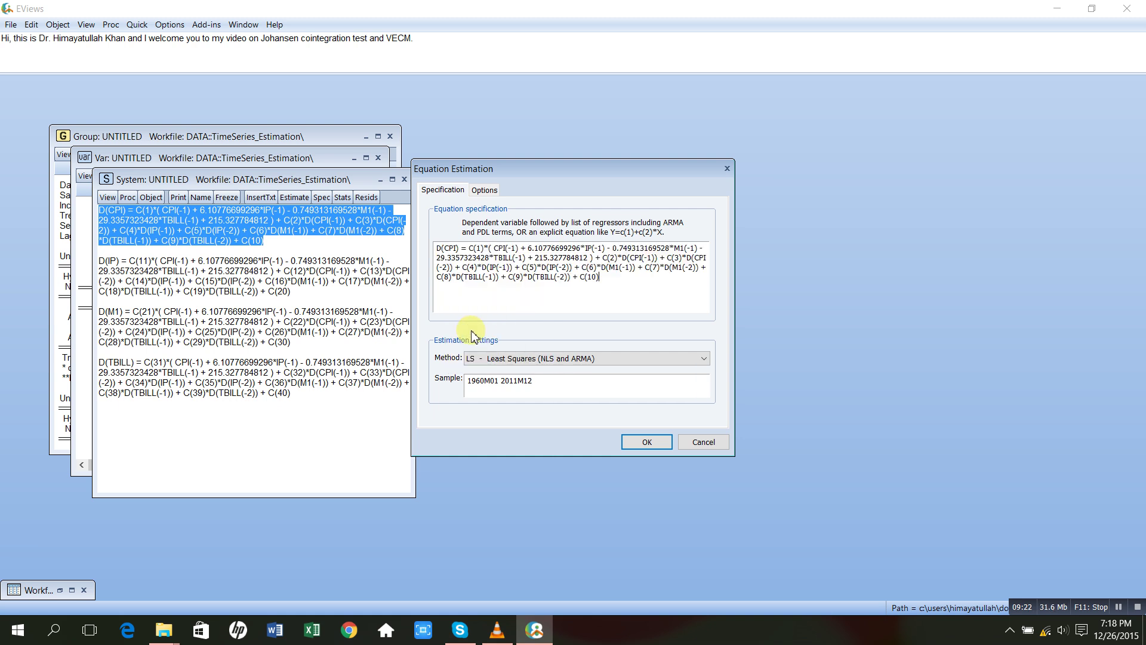
{"action": "left_click", "coordinate": [646, 442]}
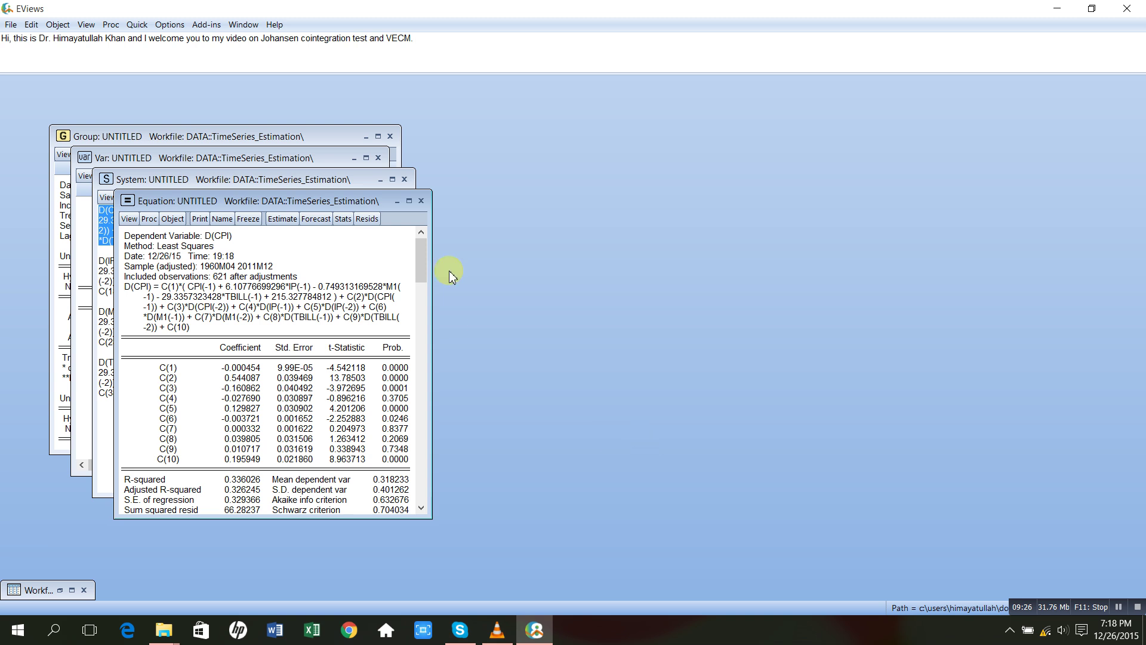
{"action": "left_click", "coordinate": [410, 201]}
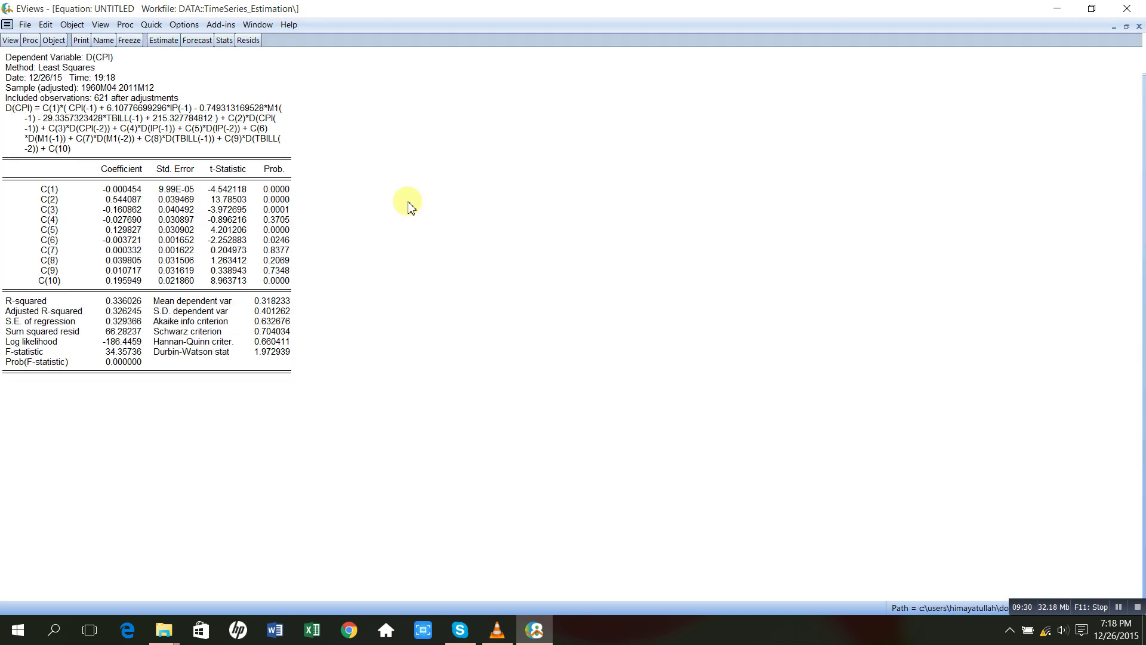